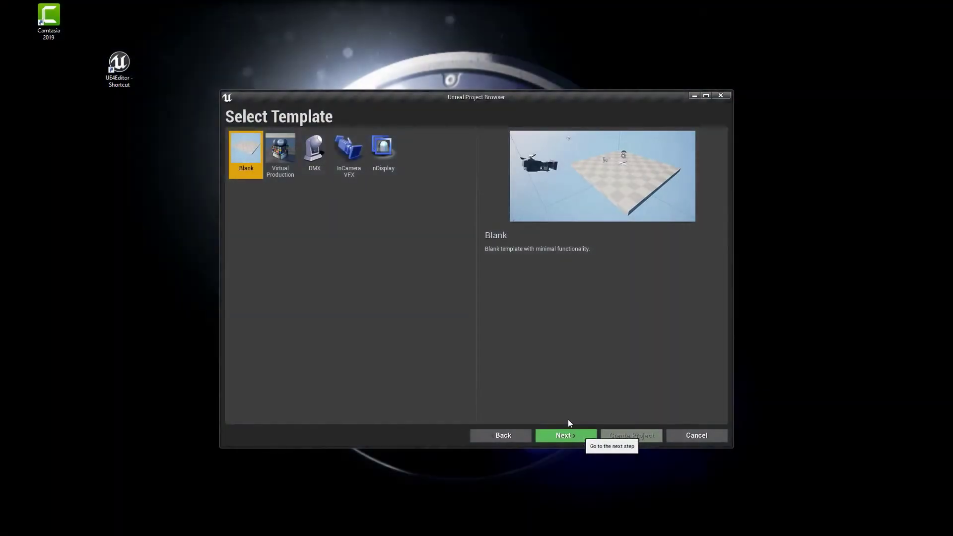
Create a project named VProd_Example from the Virtual Production template
left_click(280, 150)
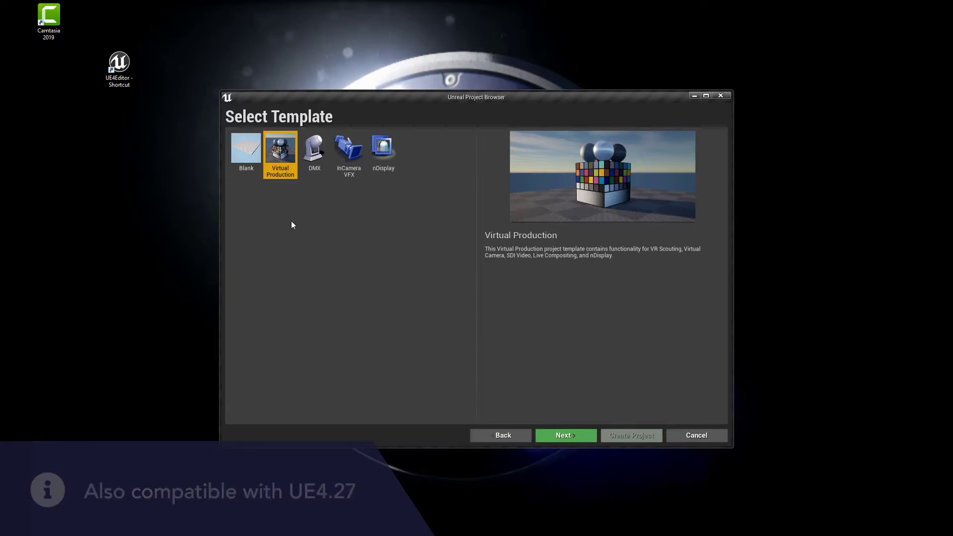
left_click(566, 436)
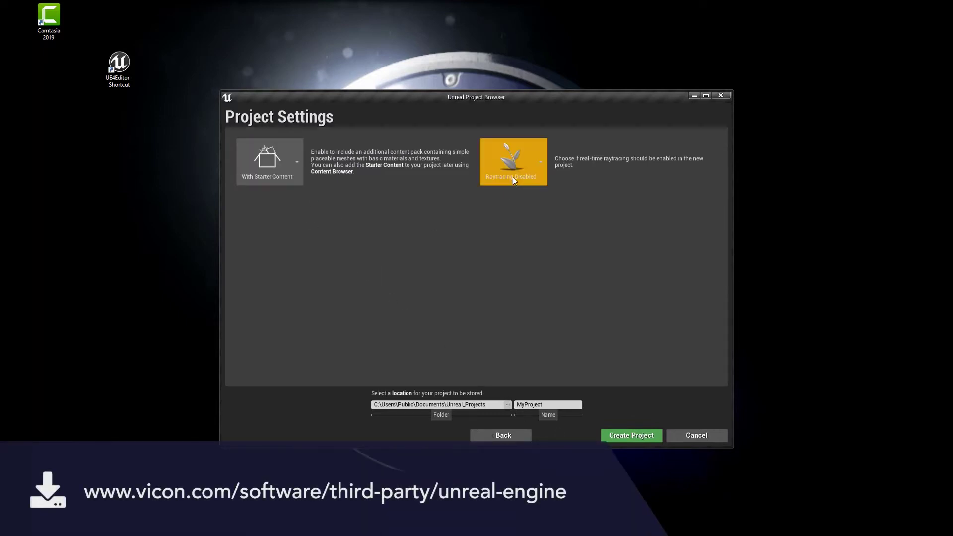
left_click(548, 404)
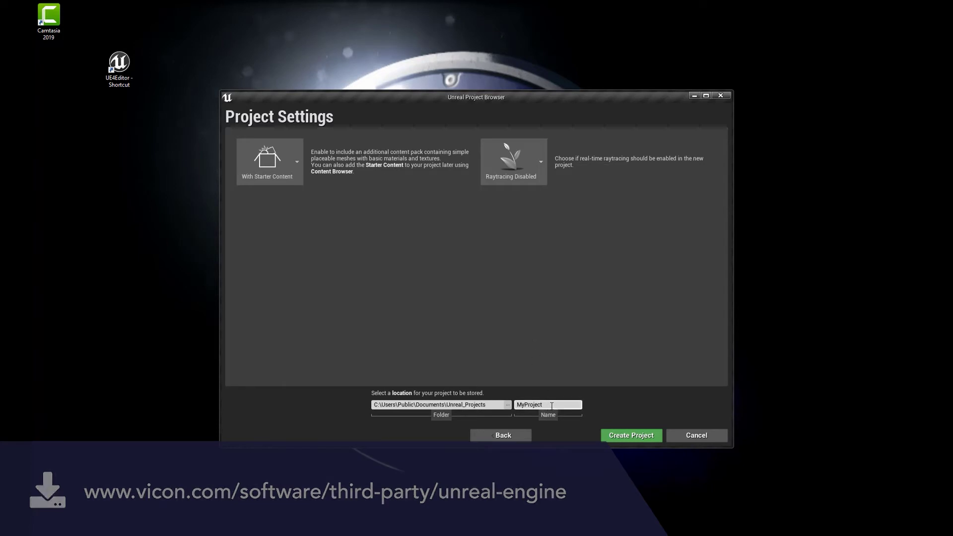
type("VProd_Example")
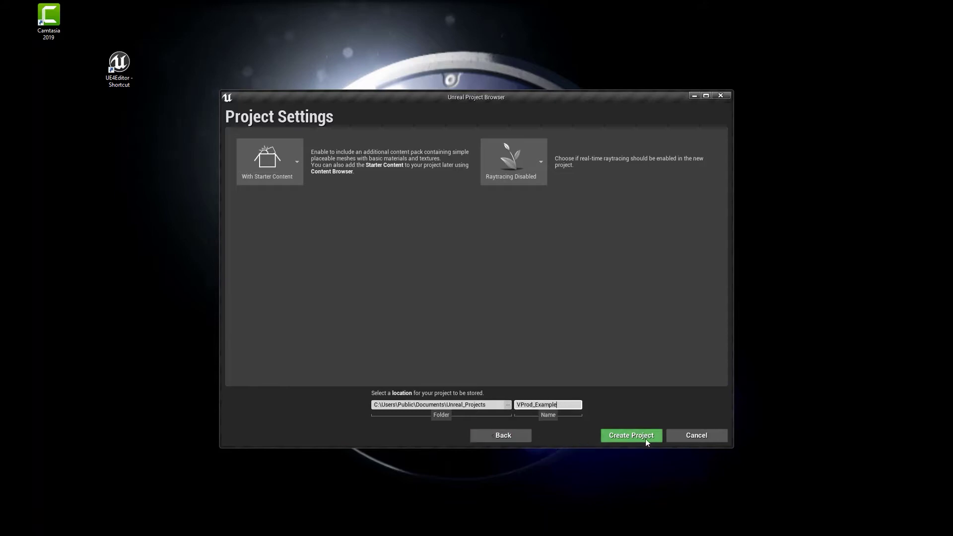
left_click(630, 436)
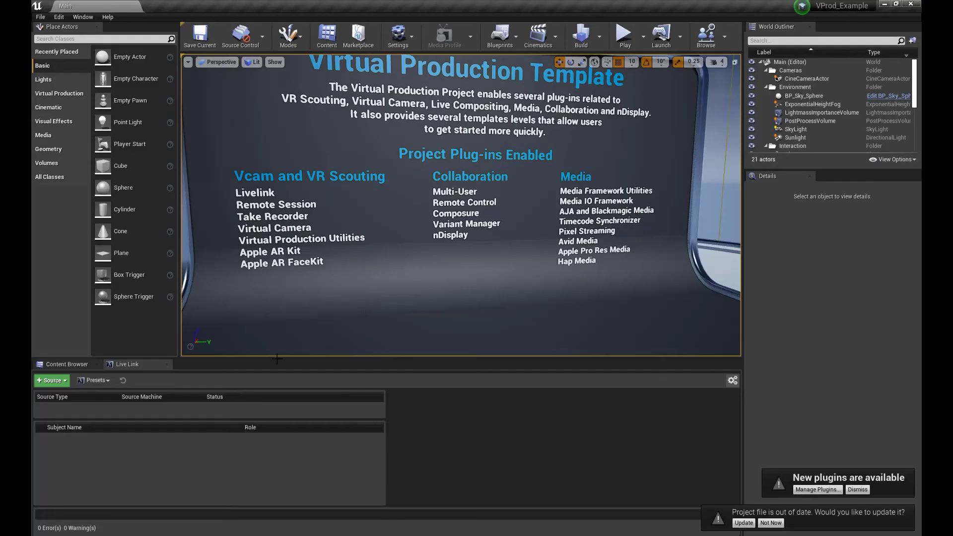
Add a Vicon Data Stream source in Live Link with server name 10.0.0.1 and port number 804
left_click(66, 383)
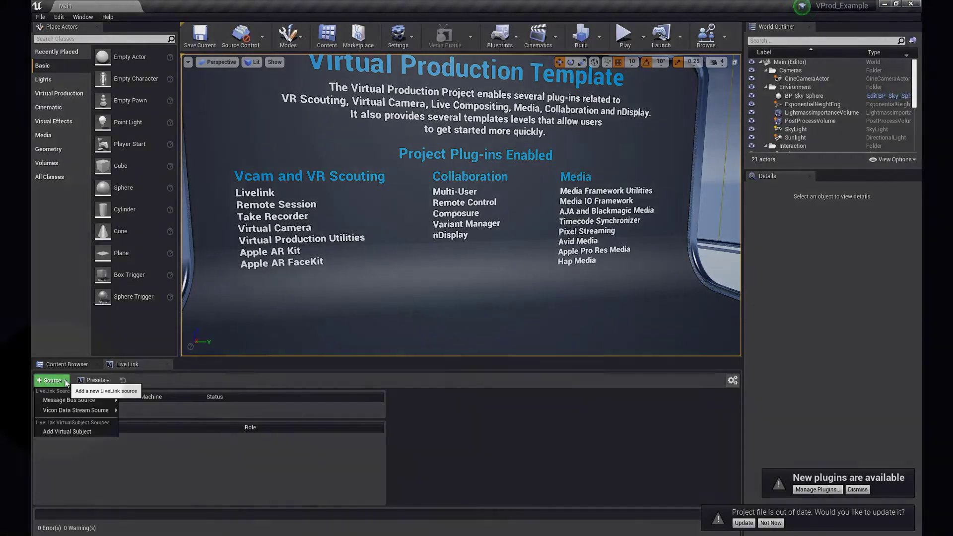
mouse_move(81, 412)
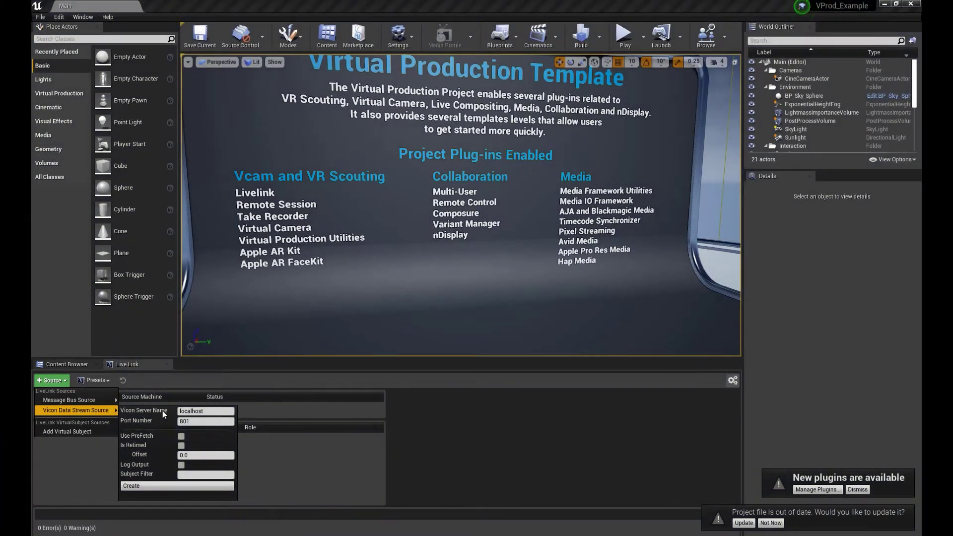
left_click(194, 411)
type("10.0.0.1")
left_click(195, 422)
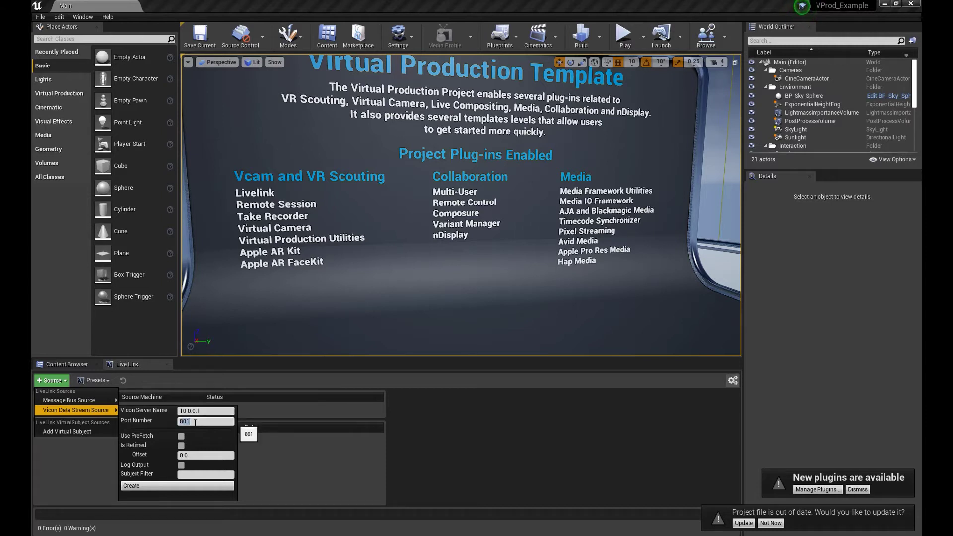
type("804")
left_click(172, 485)
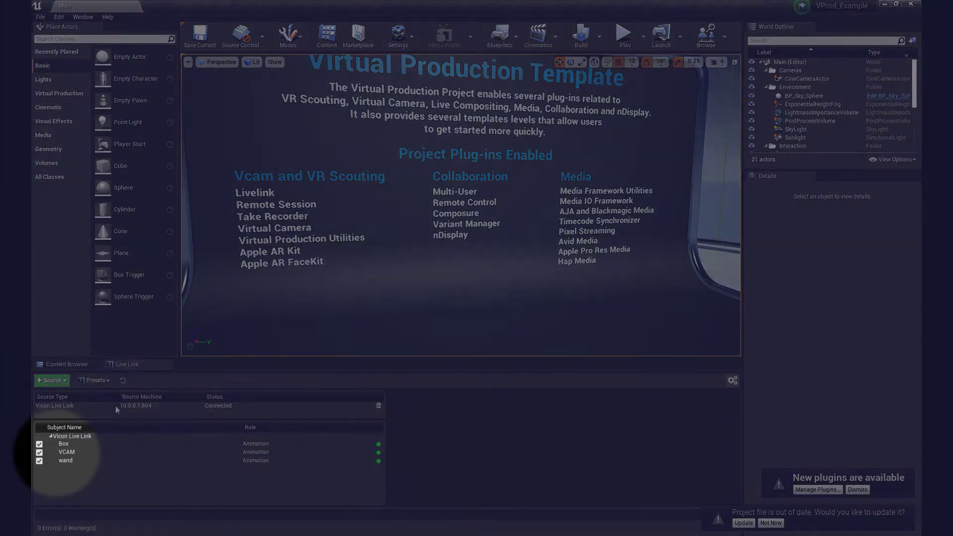
Save the current Live Link setup as a preset named ViconLiveLink_804 in the Content folder
left_click(109, 380)
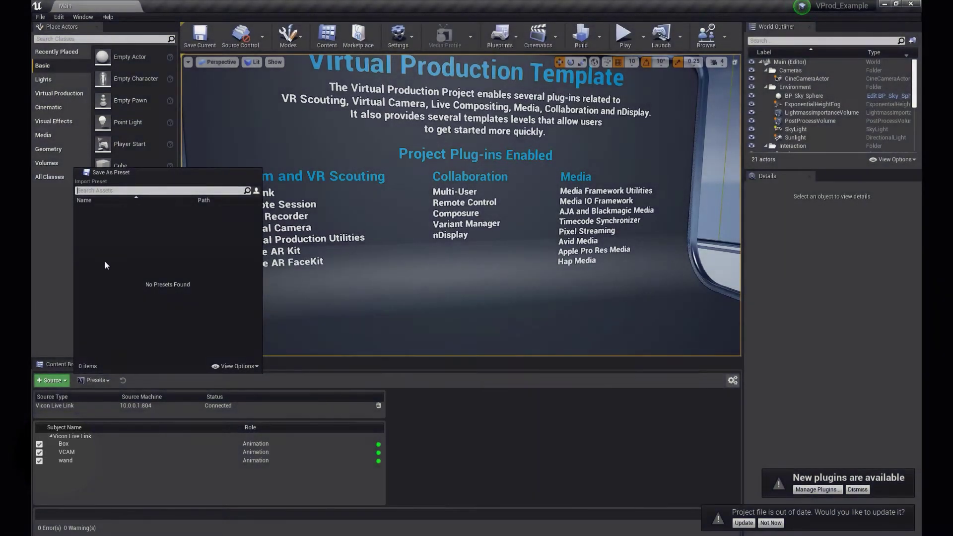
left_click(114, 171)
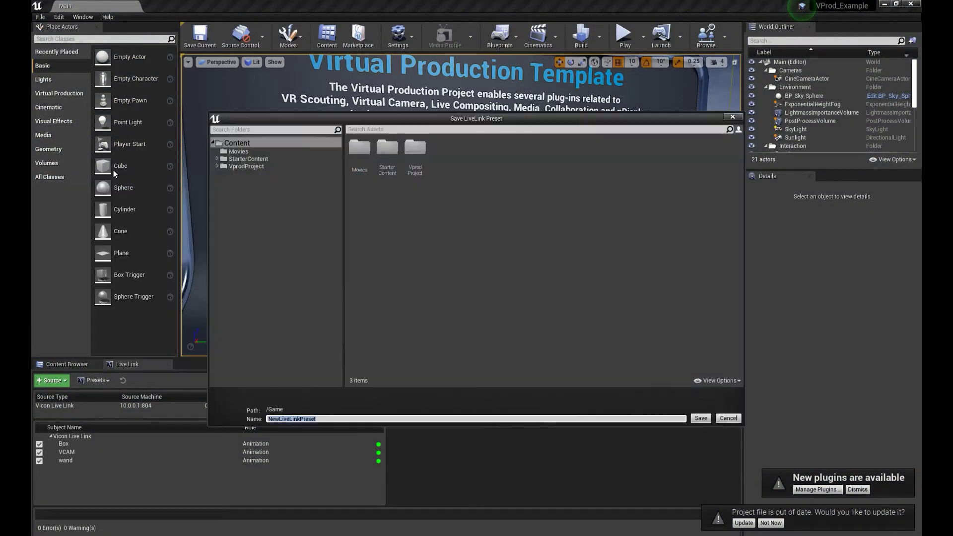
left_click(331, 419)
double_click(321, 418)
type("Vicon")
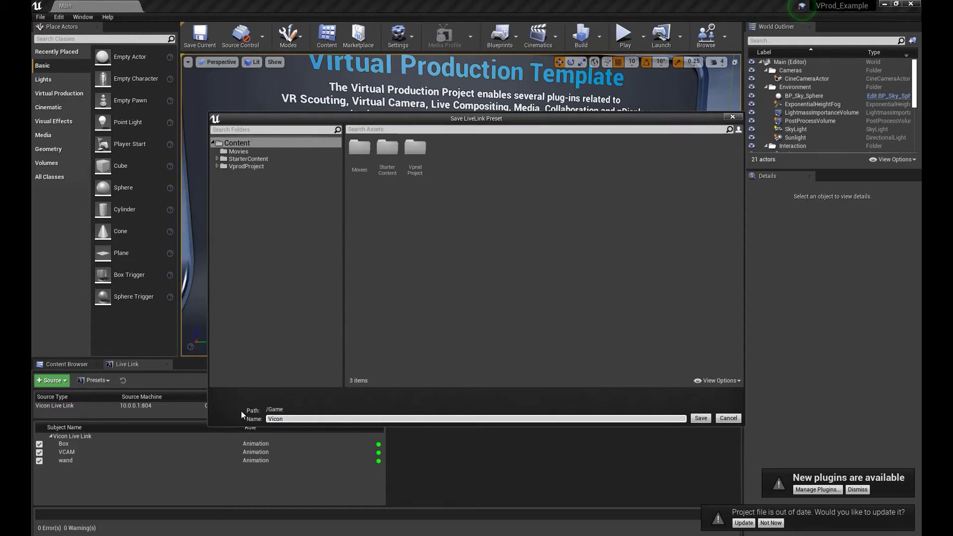
type("LiveLinke")
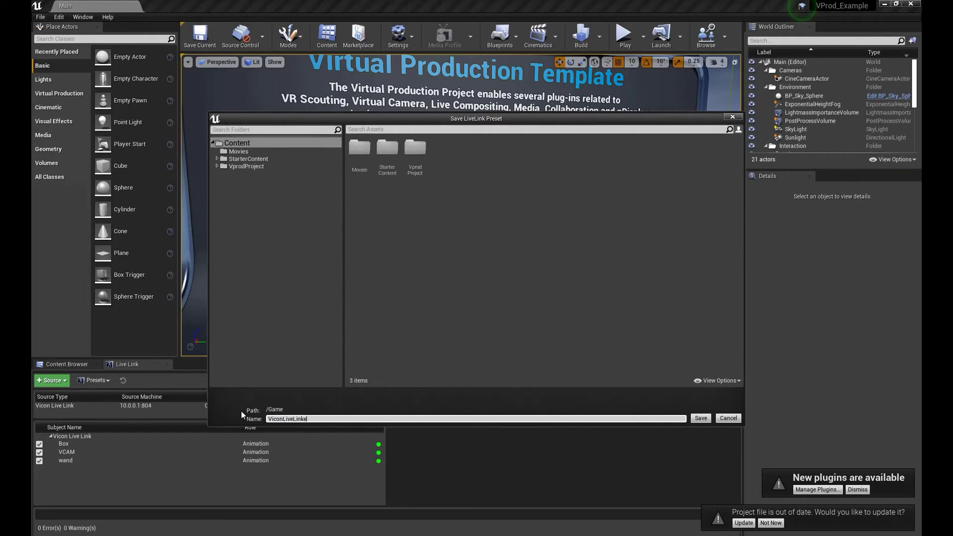
type("_804")
left_click(701, 417)
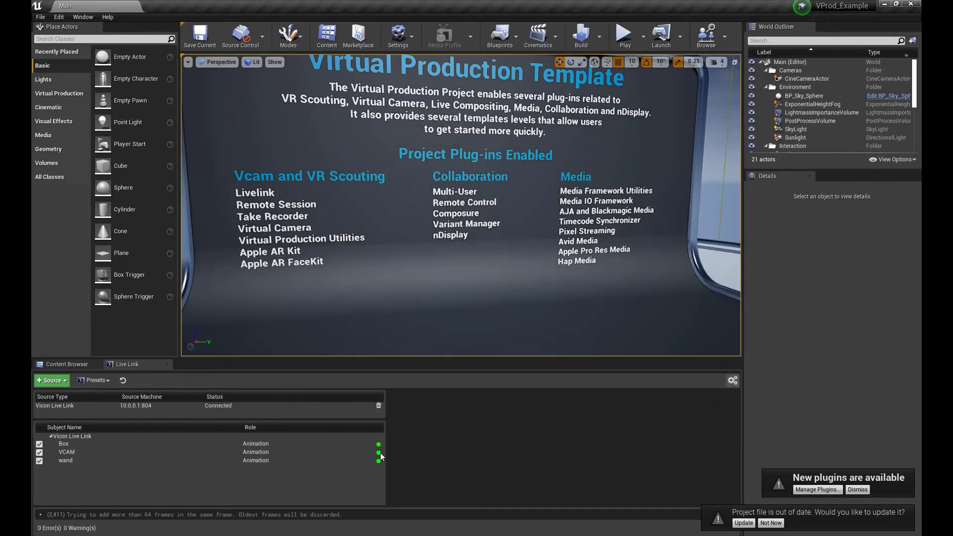
Add a translator to the VCAM subject and set it to Animation To Transform
left_click(132, 451)
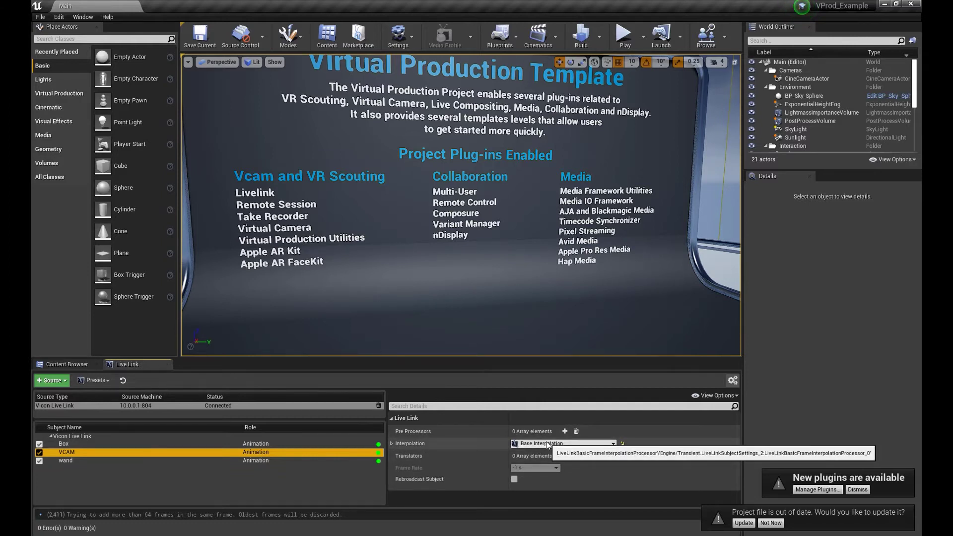
left_click(565, 456)
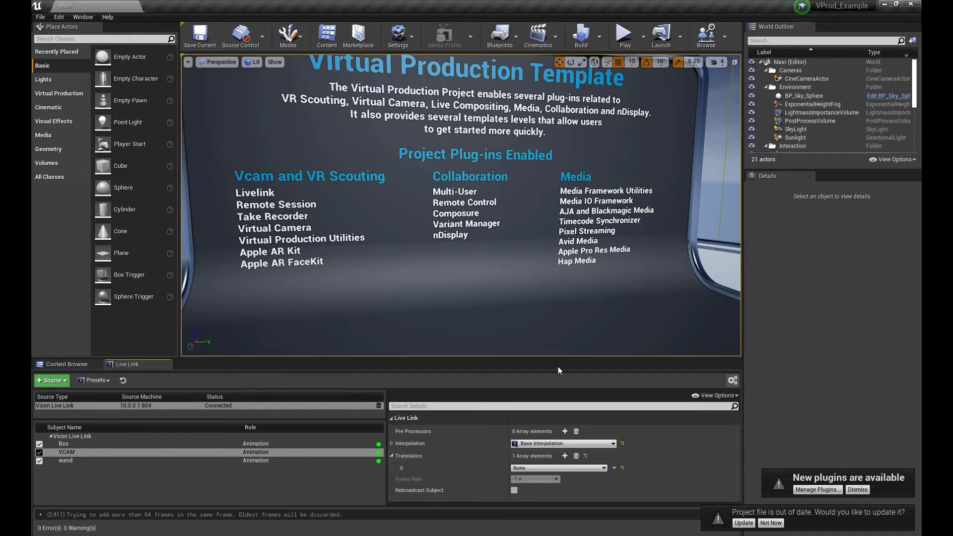
left_click_drag(558, 356, 558, 265)
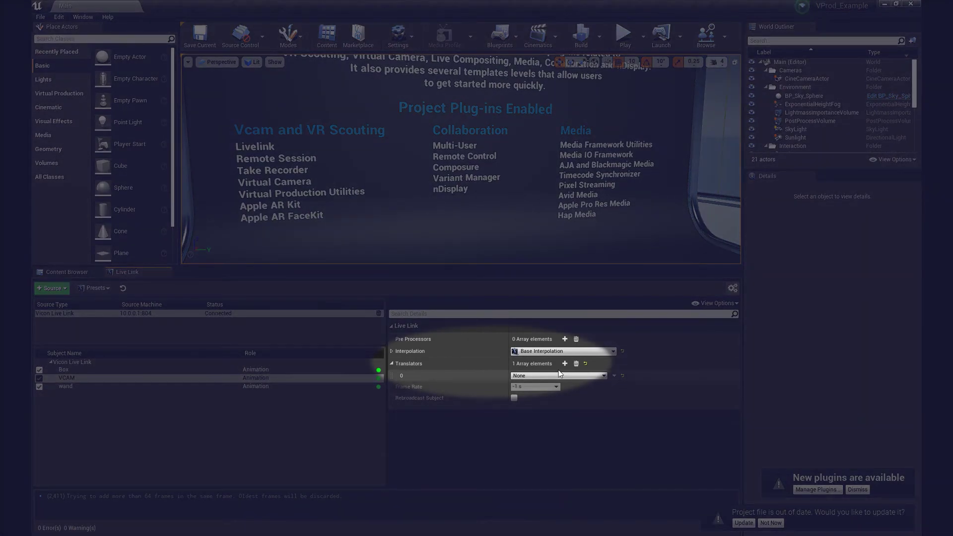
left_click(570, 377)
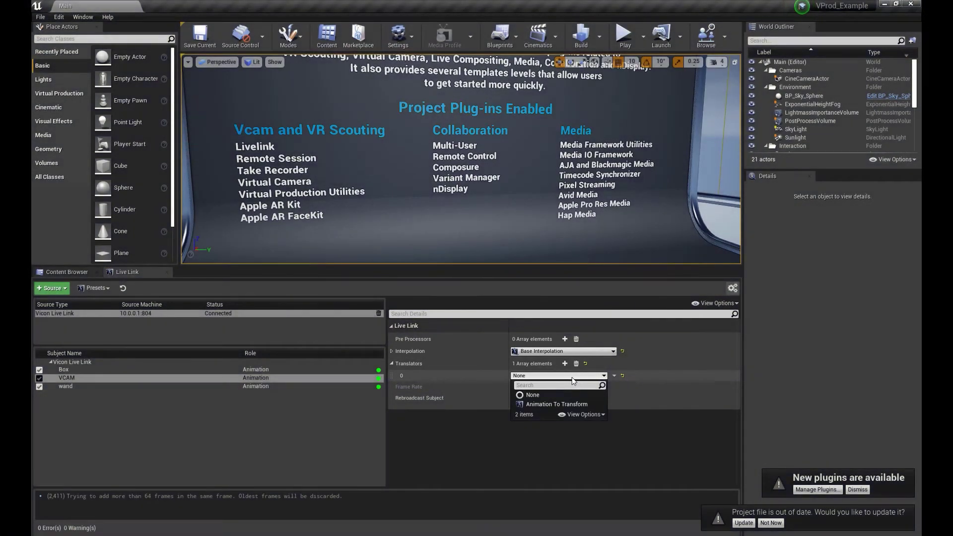
left_click(572, 403)
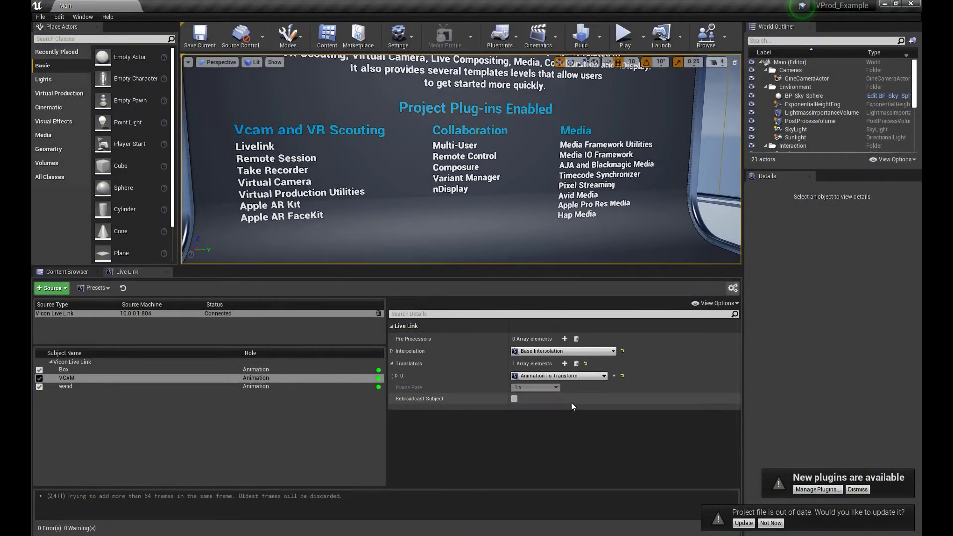
Set the Bone Name of the VCAM subject's Animation To Transform translator to root
left_click(396, 375)
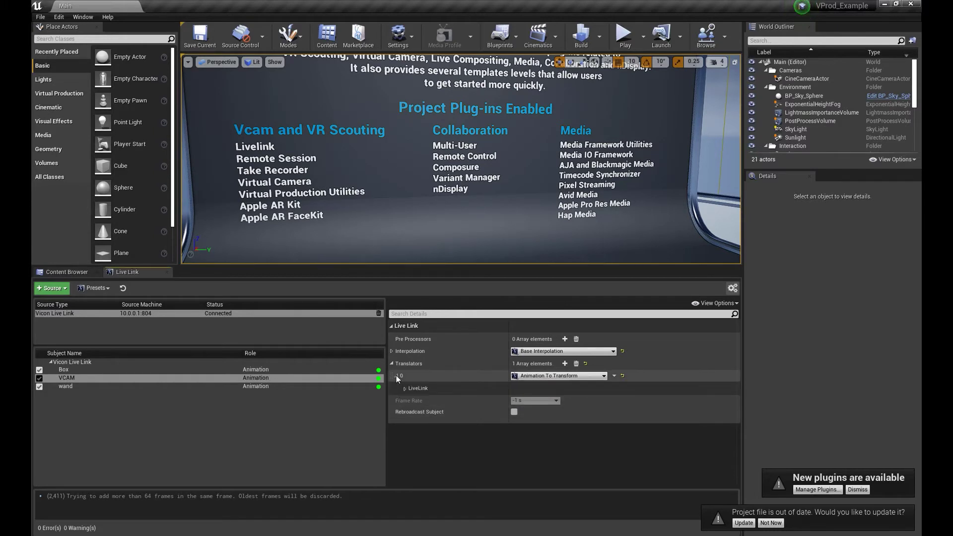
left_click(405, 389)
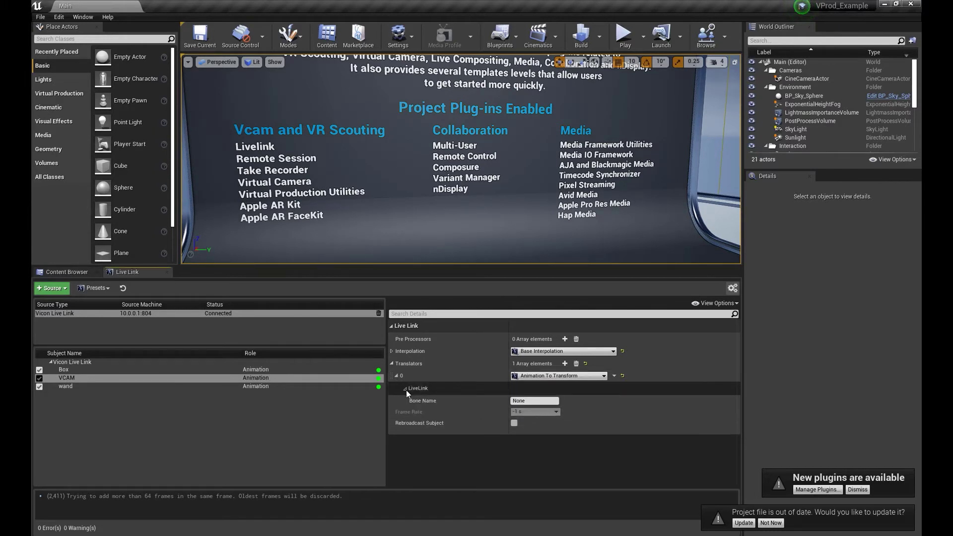
left_click(512, 400)
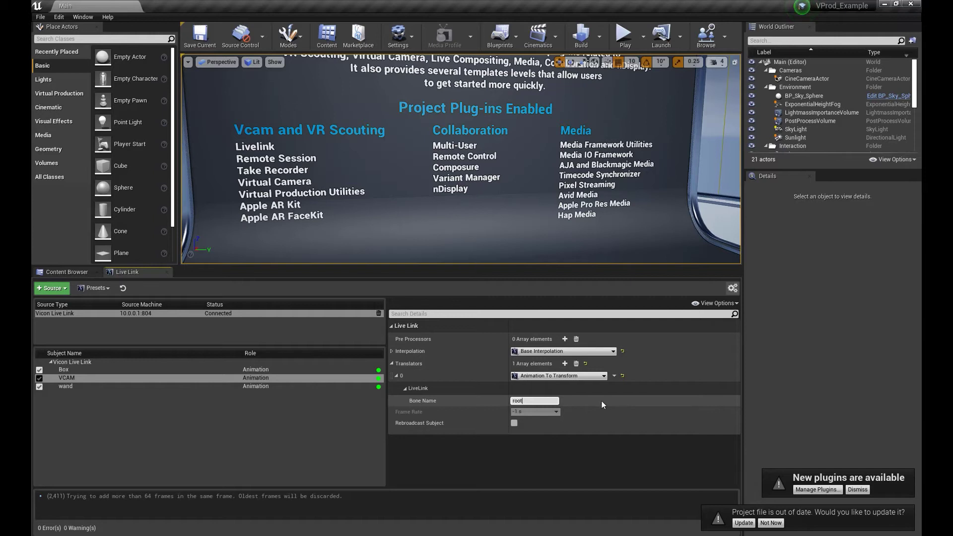
key("Return")
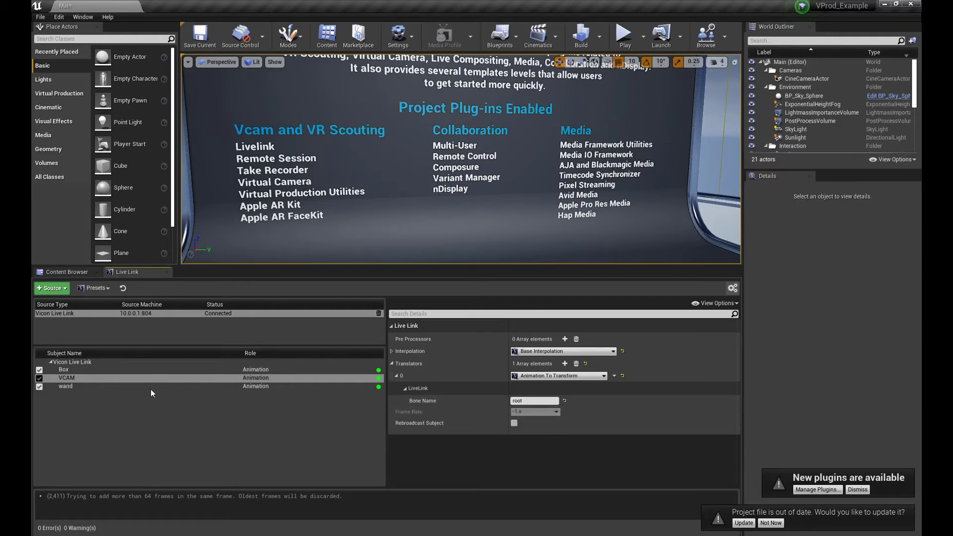
Save the Live Link setup as a new preset, appending _cameraAsTranformRole to the existing preset name ViconLiveLink_804
left_click(99, 289)
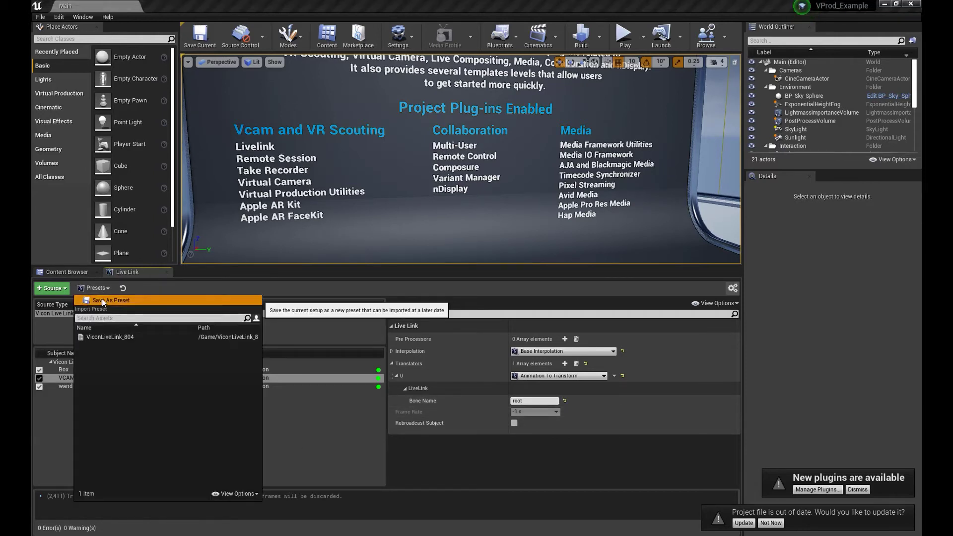
left_click(103, 299)
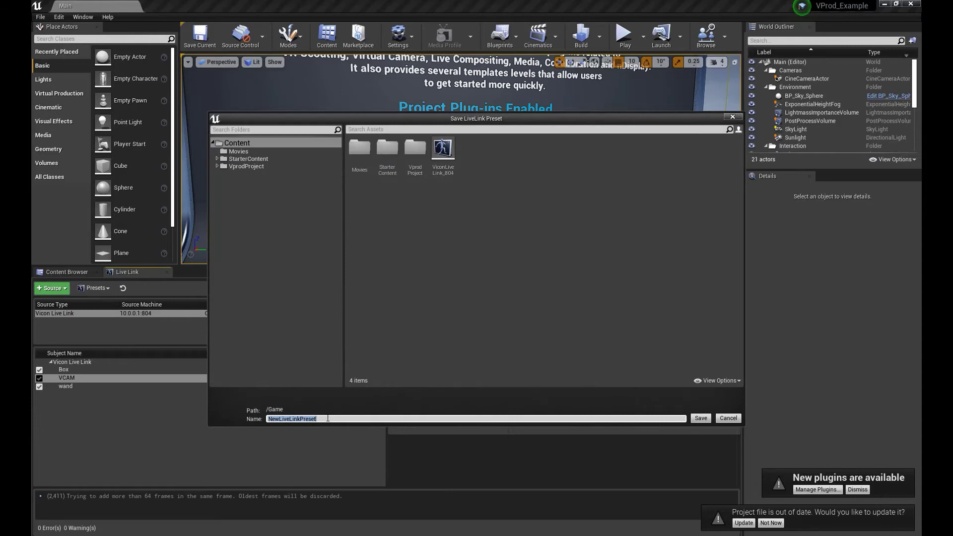
left_click(442, 158)
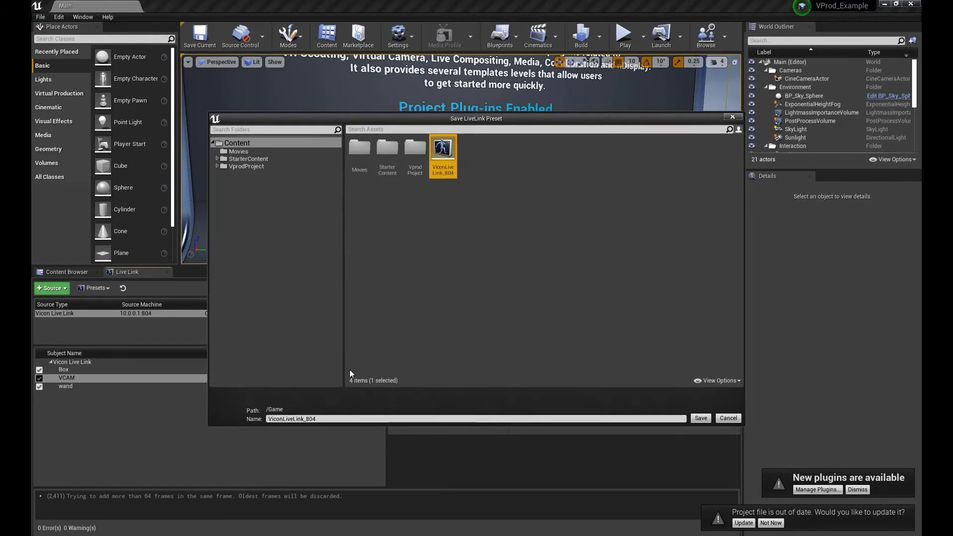
left_click(348, 419)
left_click(347, 418)
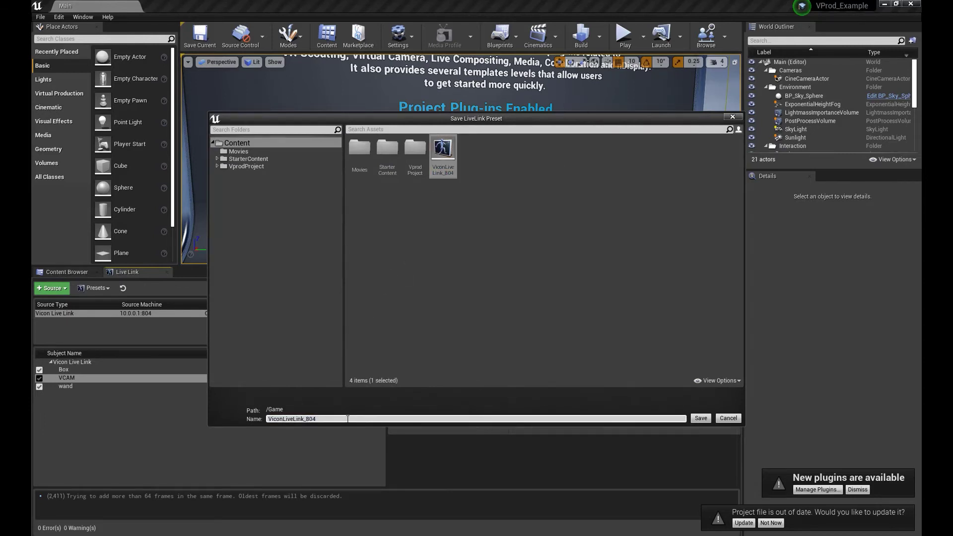
type("_cameraAsTranformRole")
left_click(701, 417)
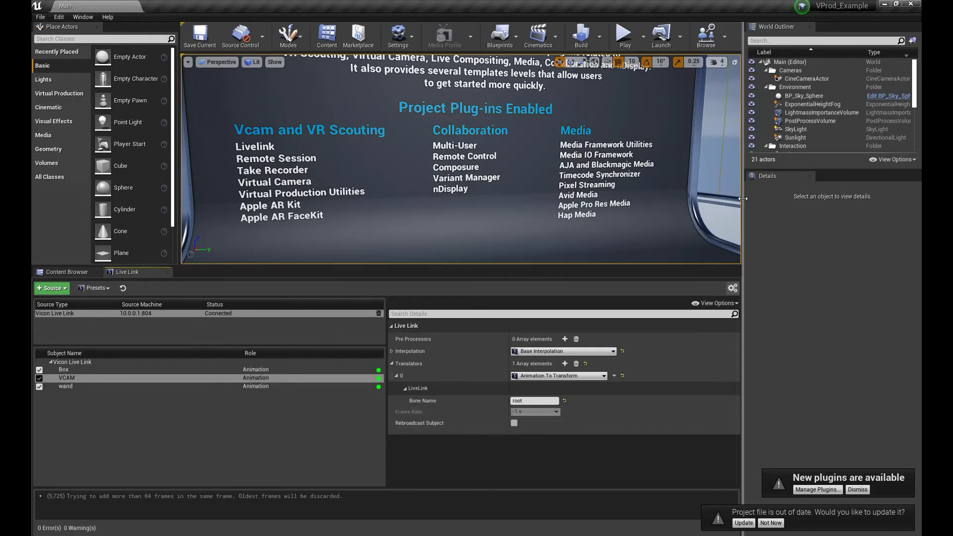
Add a Live Link Controller component to the CineCameraActor, keeping its default component name
left_click_drag(742, 198, 635, 200)
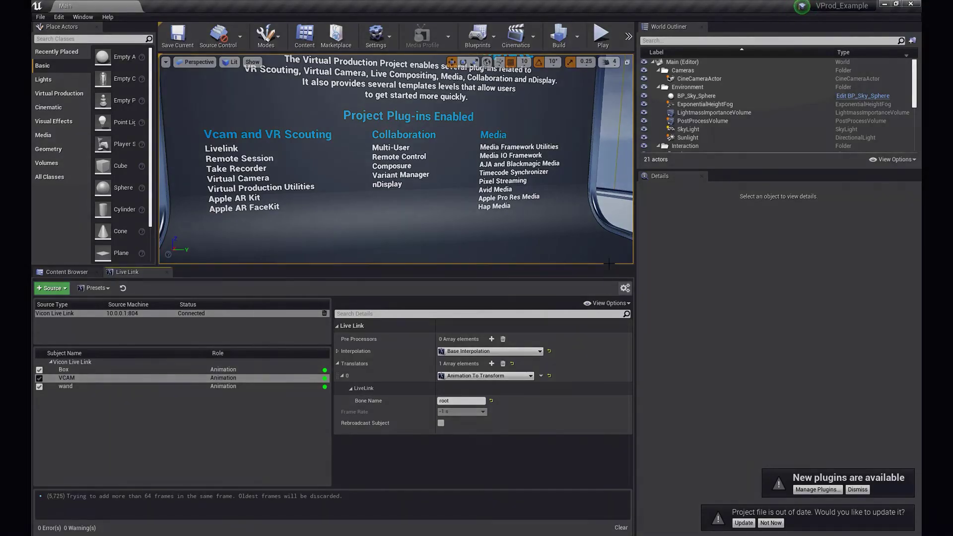
left_click_drag(609, 265, 608, 329)
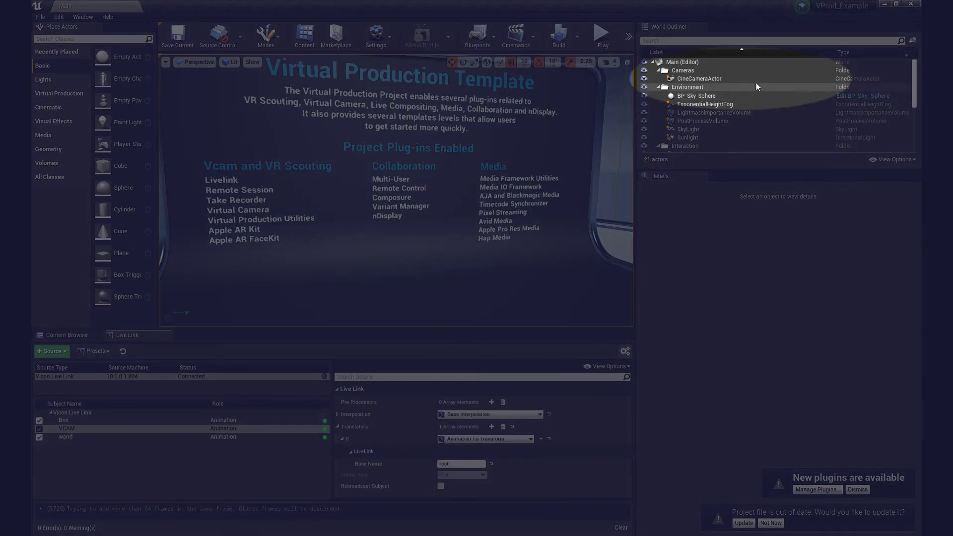
left_click(716, 79)
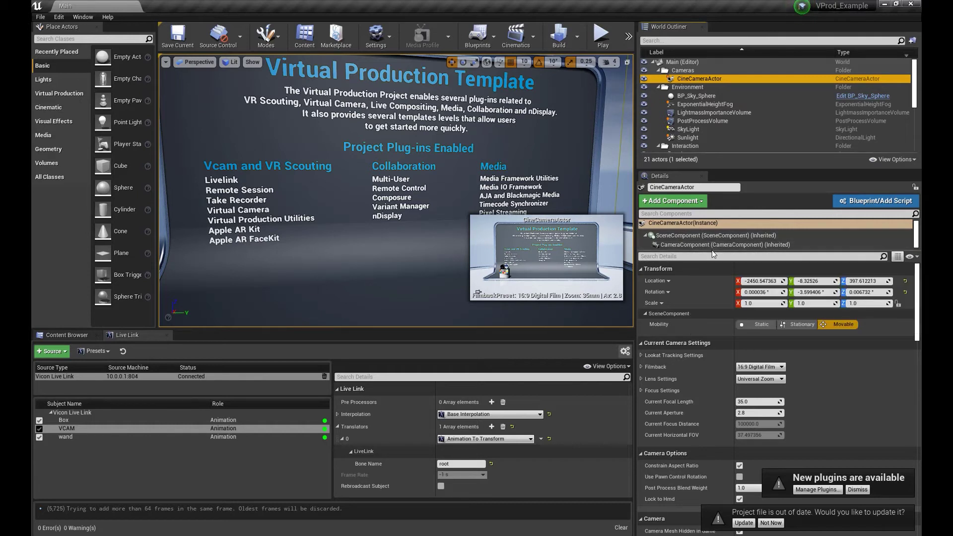
left_click(713, 236)
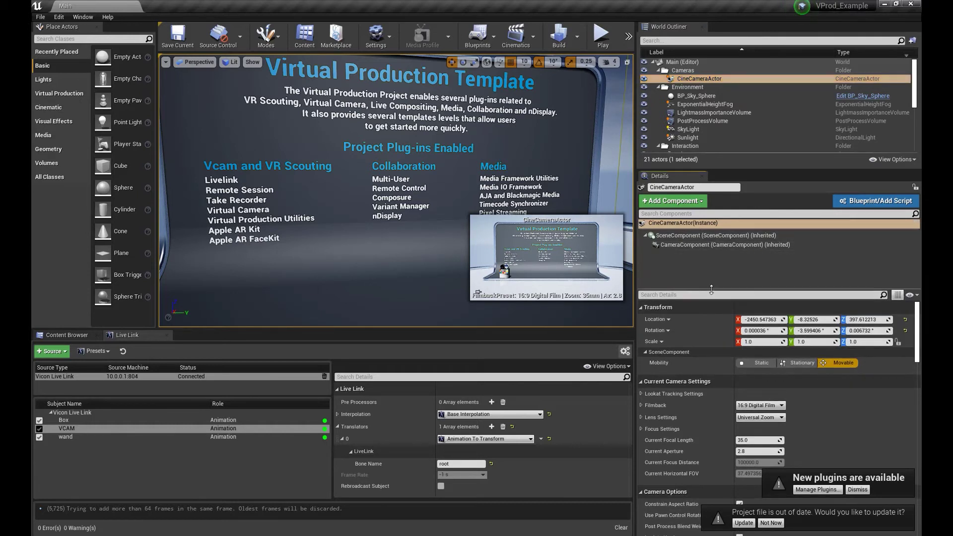
left_click(707, 244)
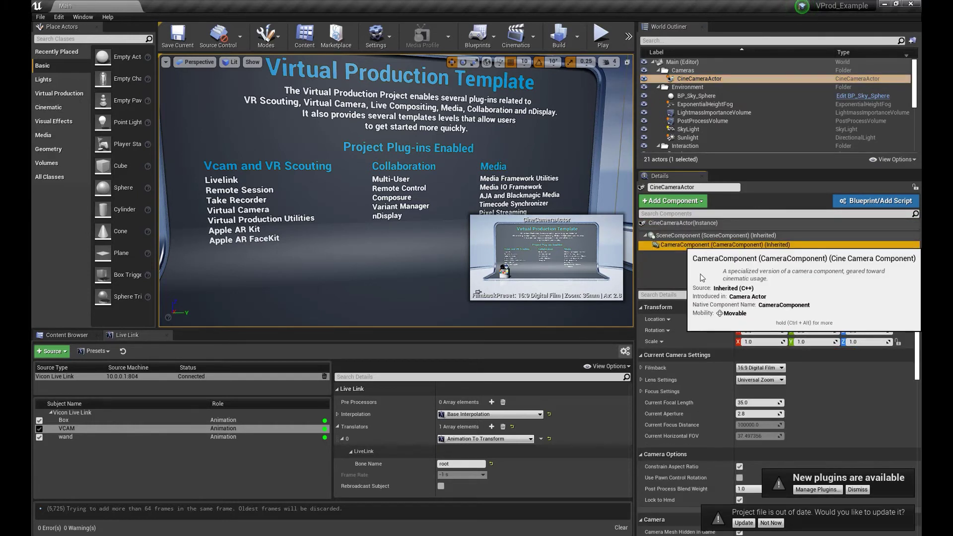
left_click(678, 203)
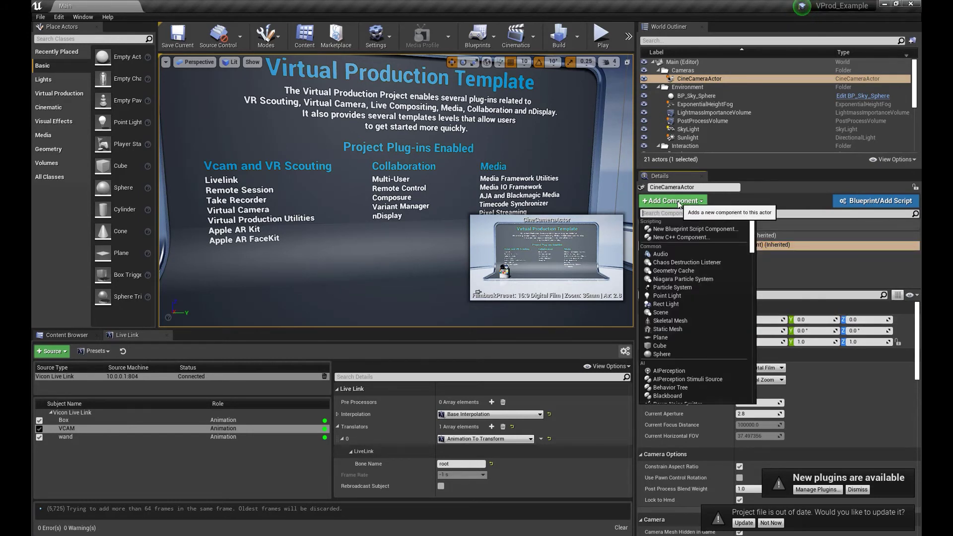
type("live")
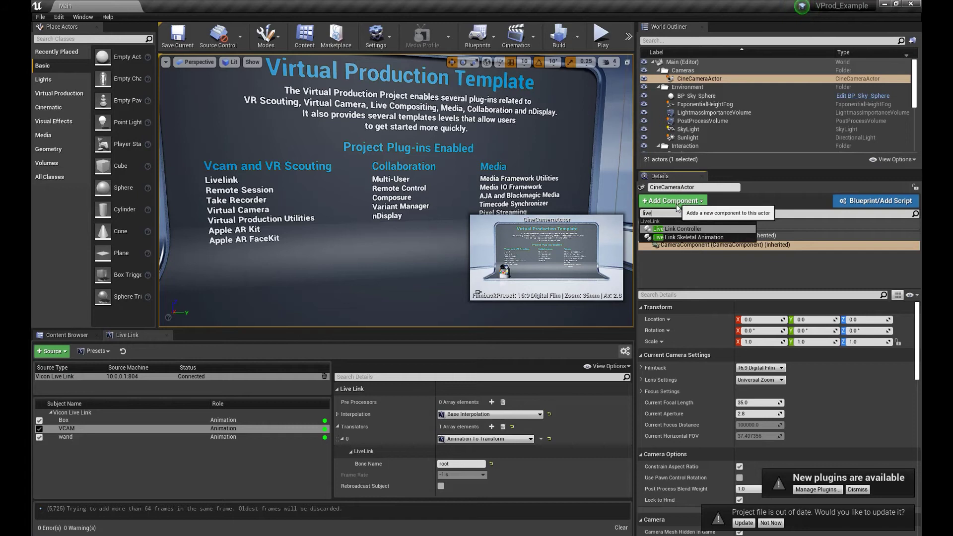
left_click(683, 228)
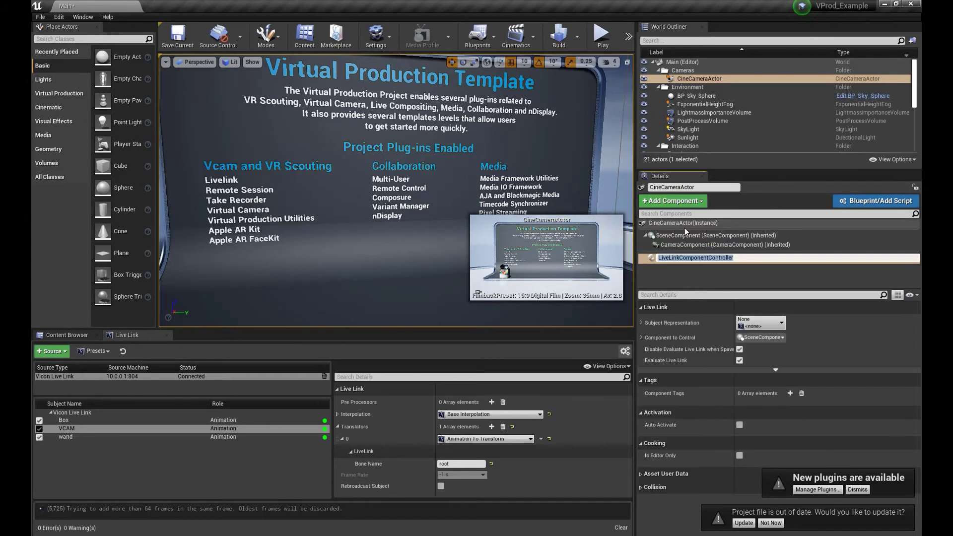
key("Return")
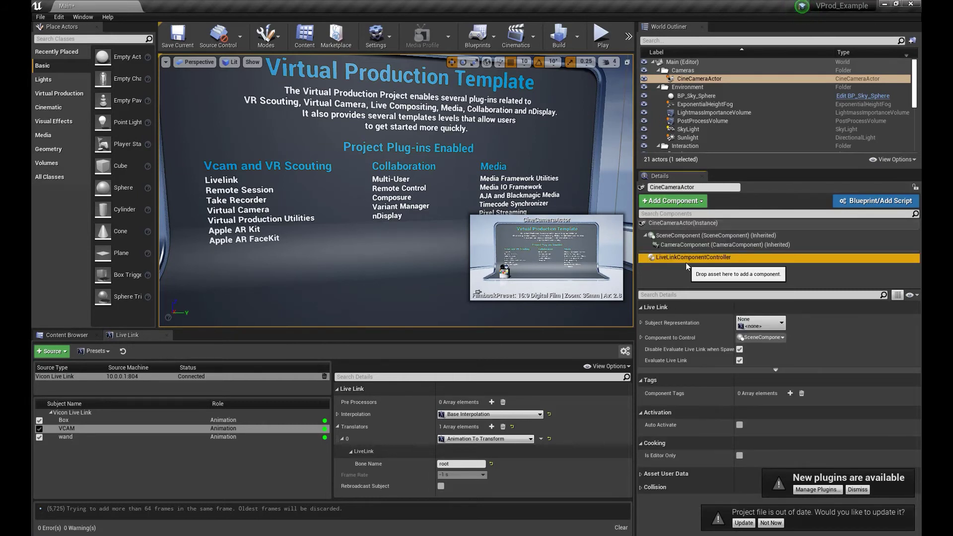
Set the Live Link controller's subject representation to VCAM and its role to LiveLinkTransformRole
left_click(687, 258)
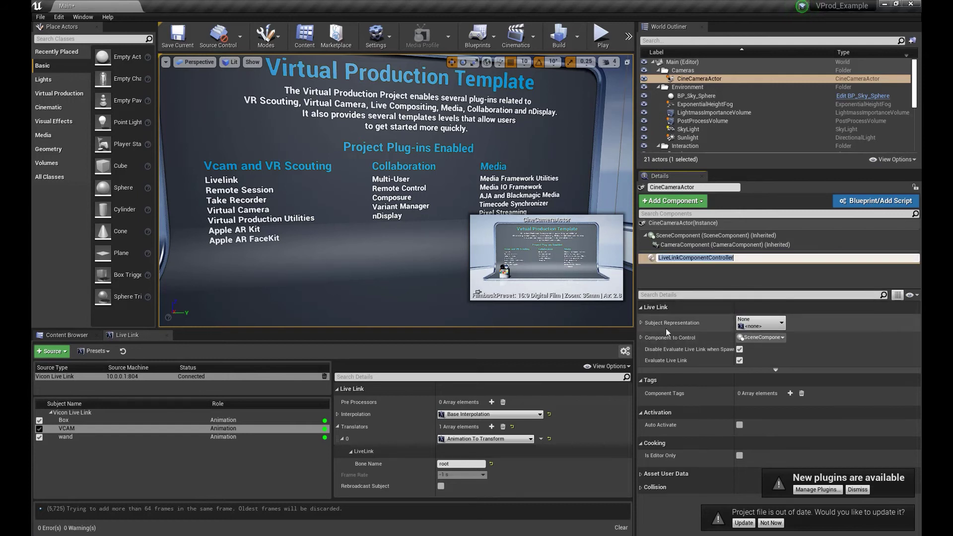
left_click(641, 322)
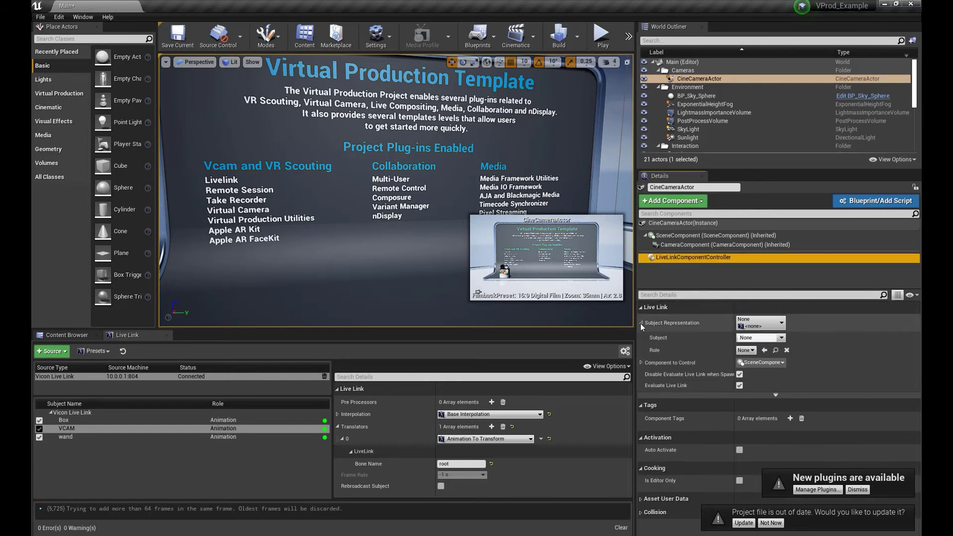
left_click(782, 325)
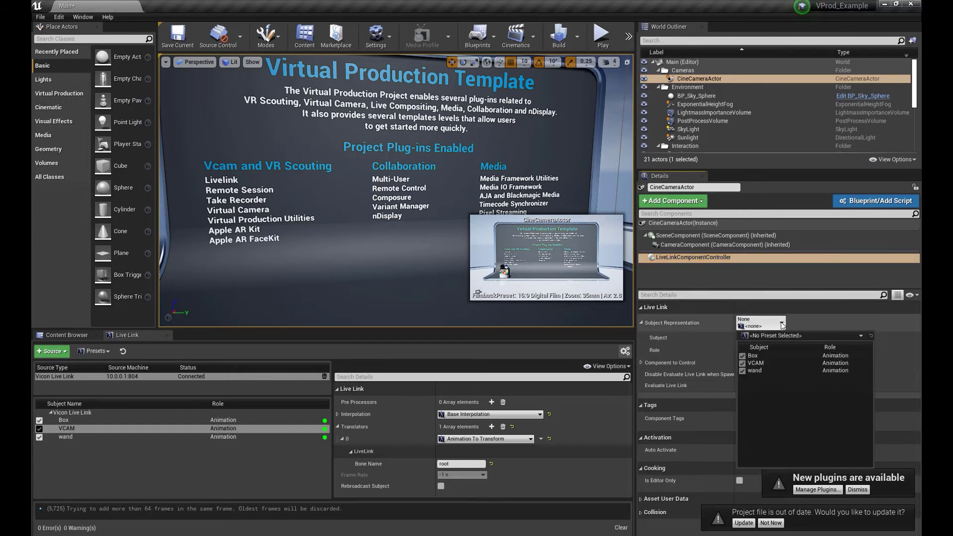
left_click(760, 363)
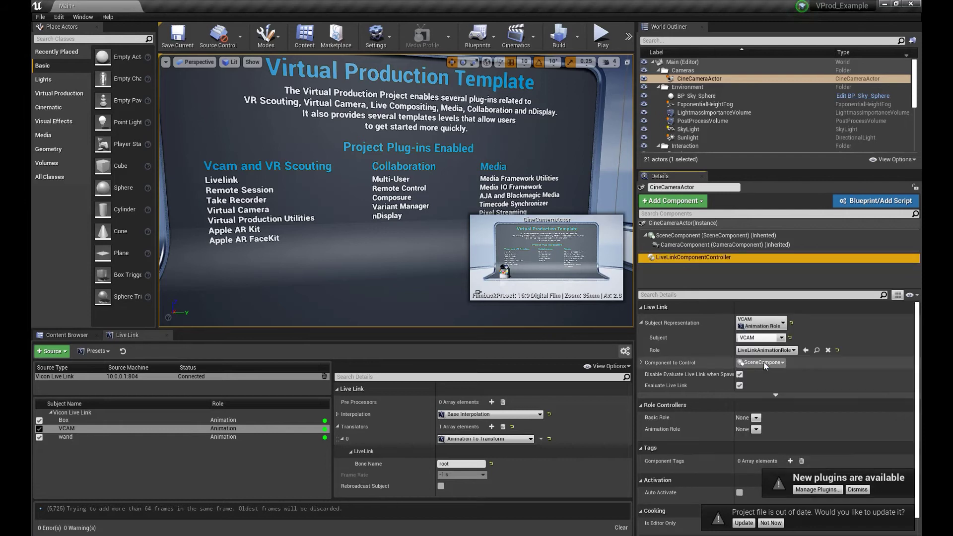
left_click(790, 349)
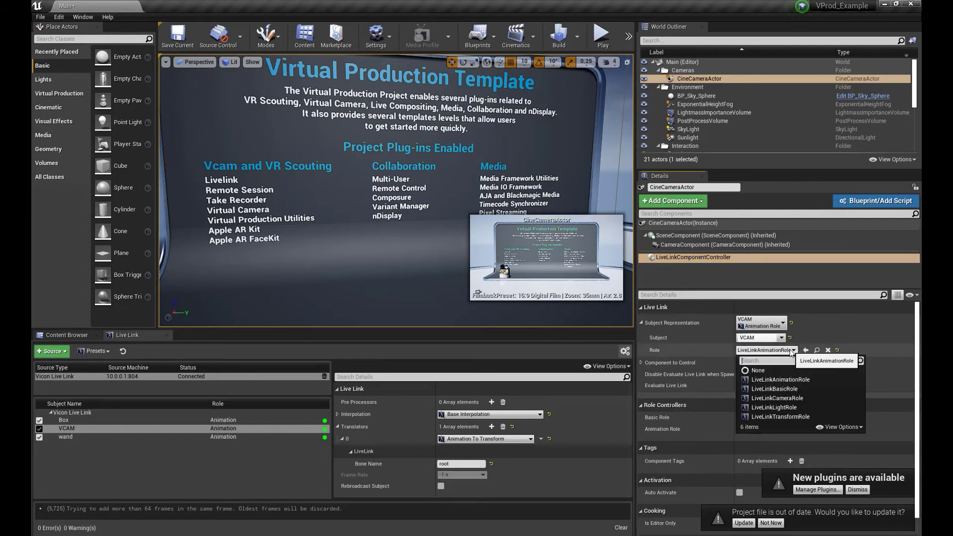
left_click(793, 416)
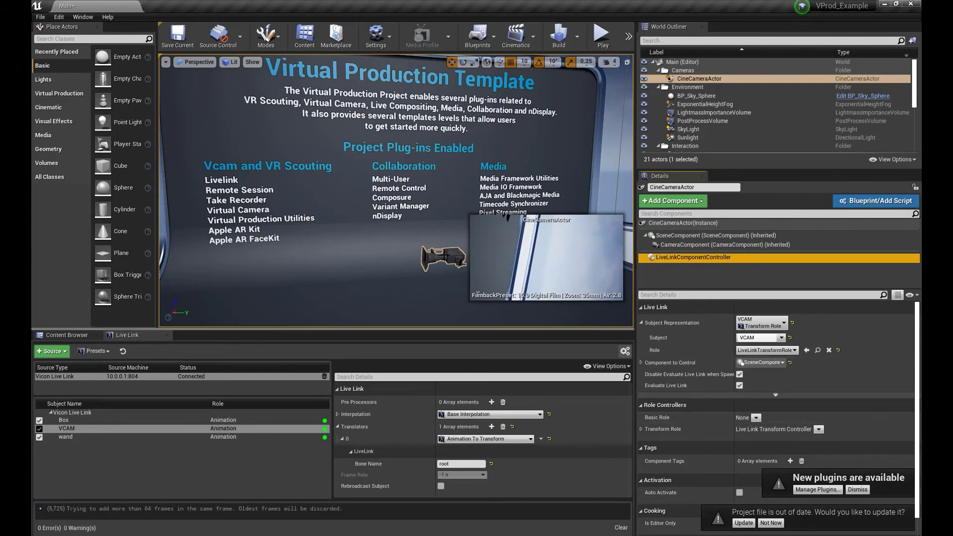
Dismiss the new plugins notification and update the out-of-date project file
left_click(857, 489)
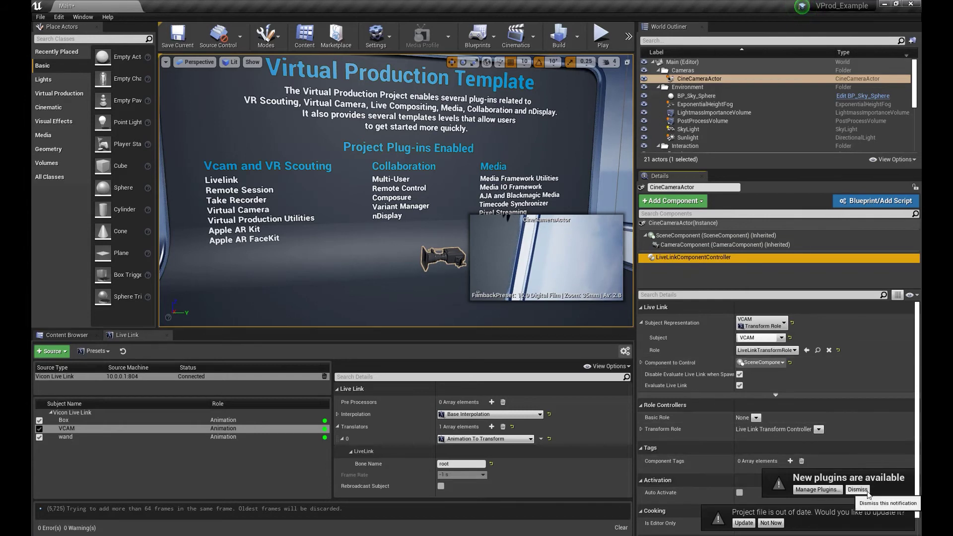
left_click(750, 523)
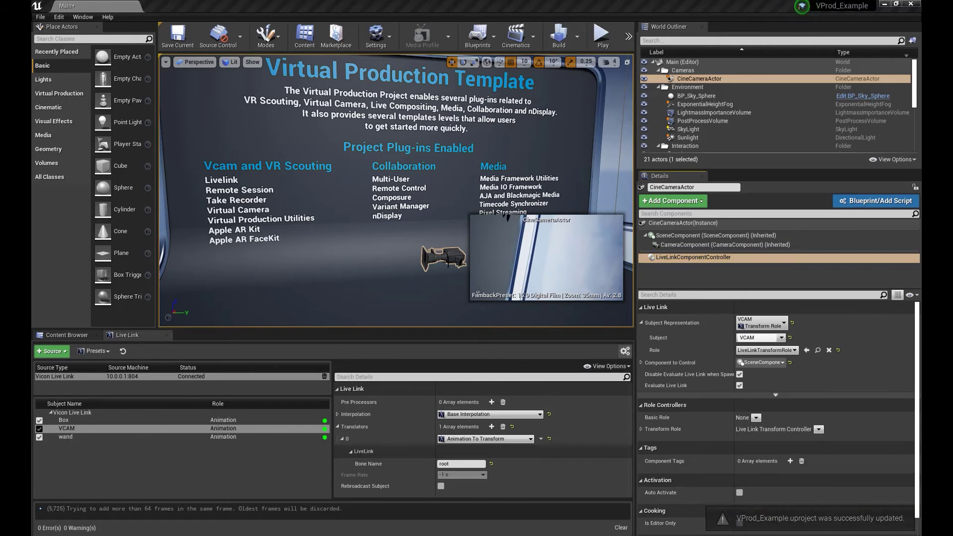
Set the X and Y rotation of the CineCameraActor's CameraComponent to 90° each
left_click(446, 259)
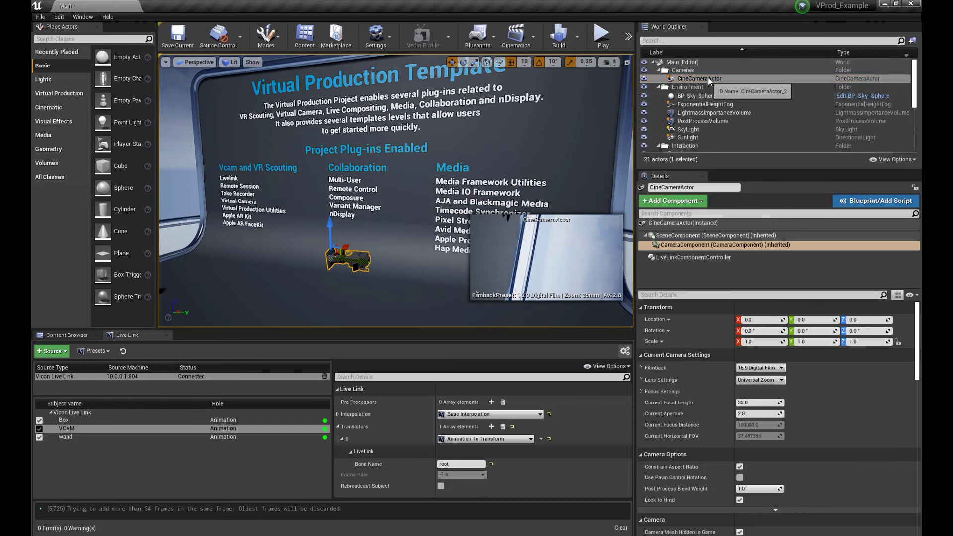
left_click(689, 246)
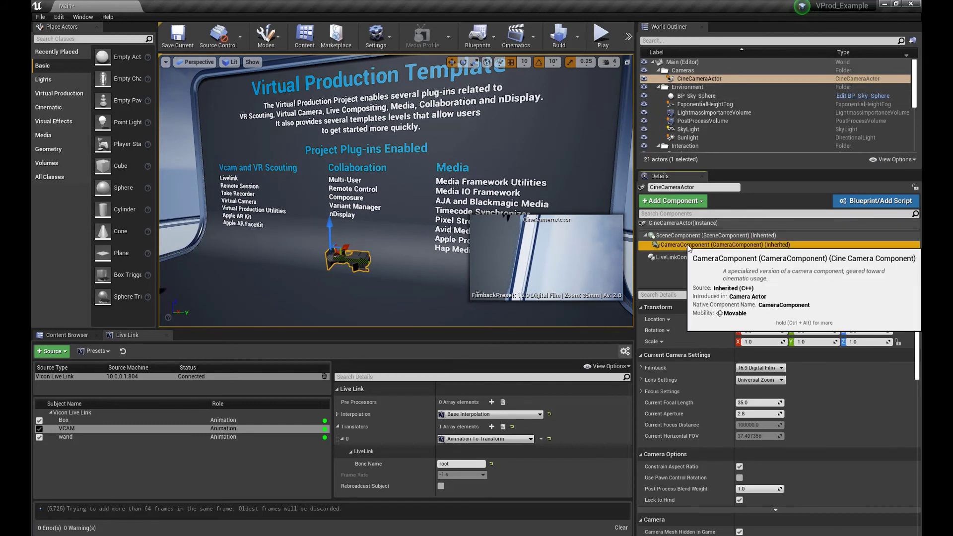
left_click(758, 330)
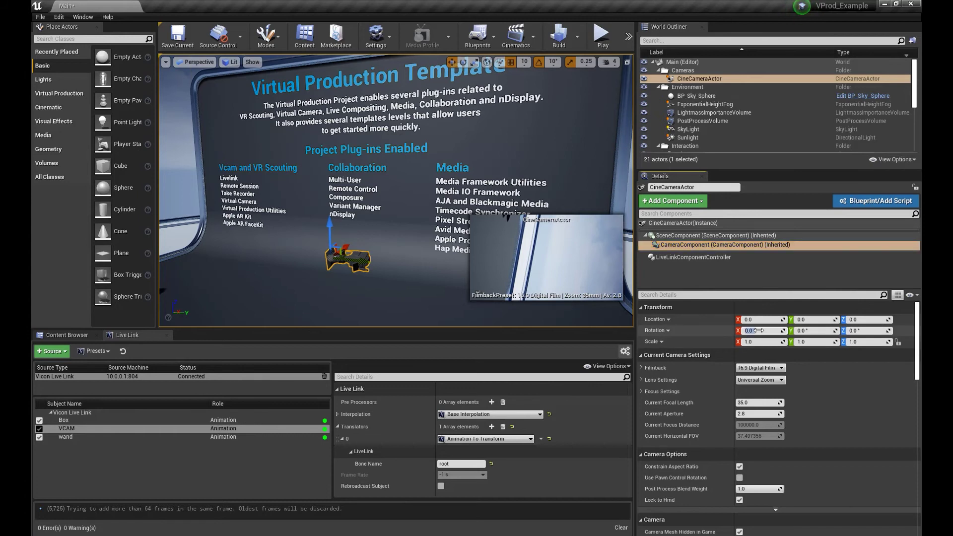
type("90")
left_click(804, 330)
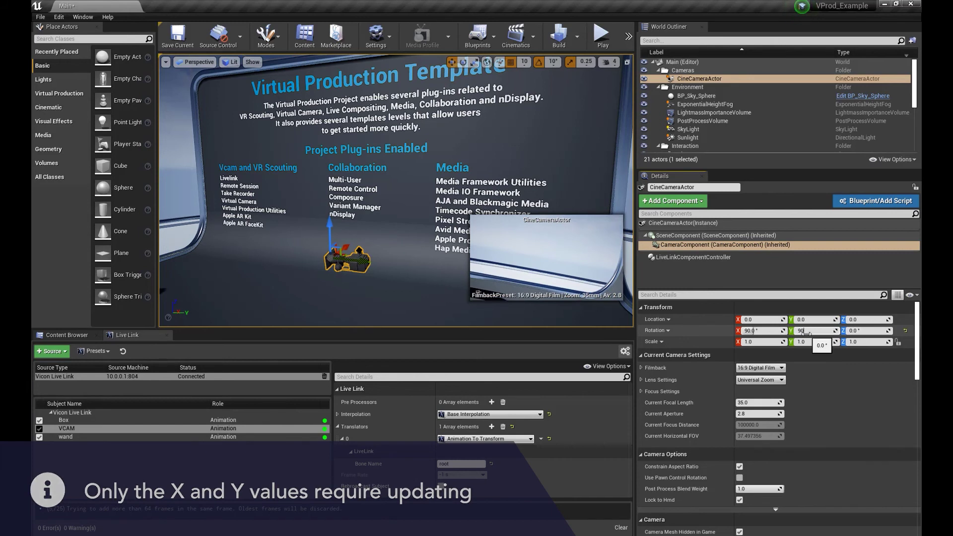
key("Return")
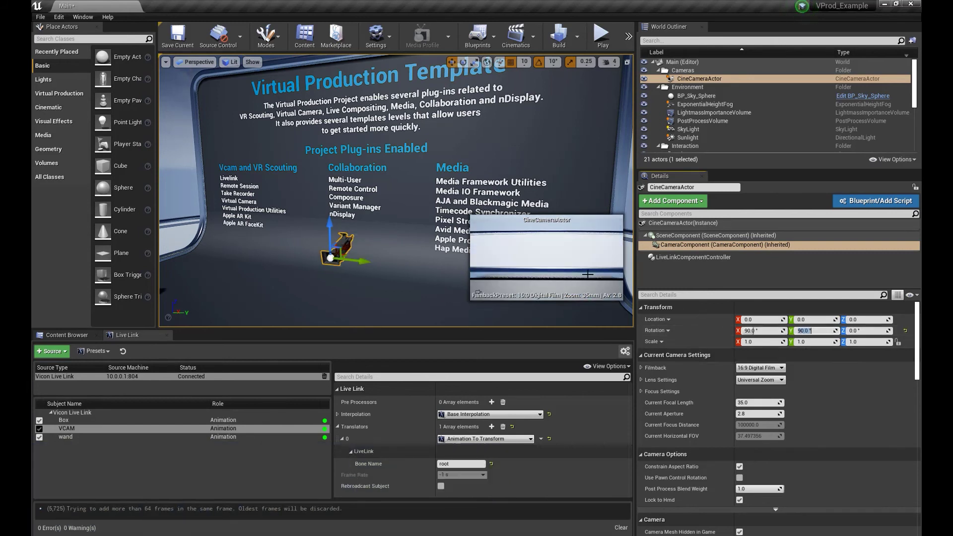
right_click_drag(306, 282, 306, 282)
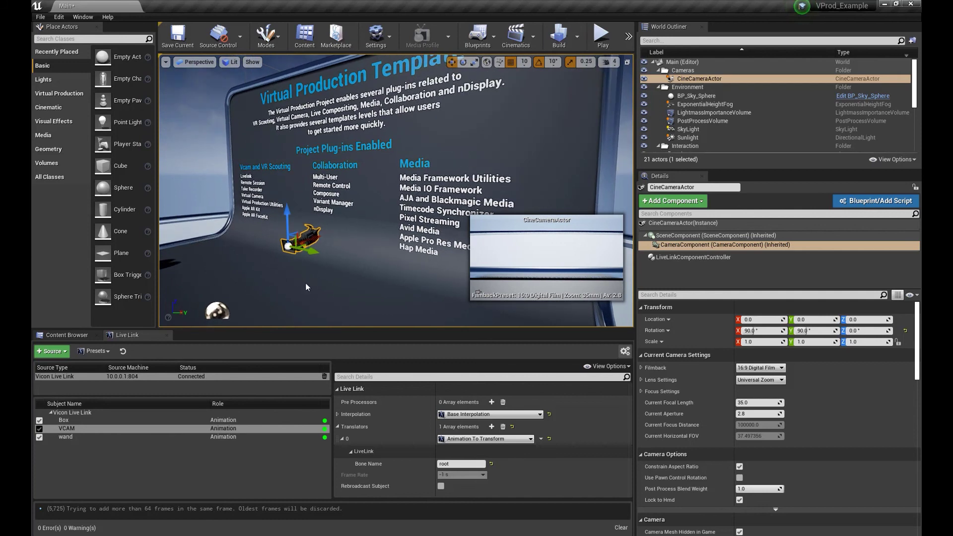